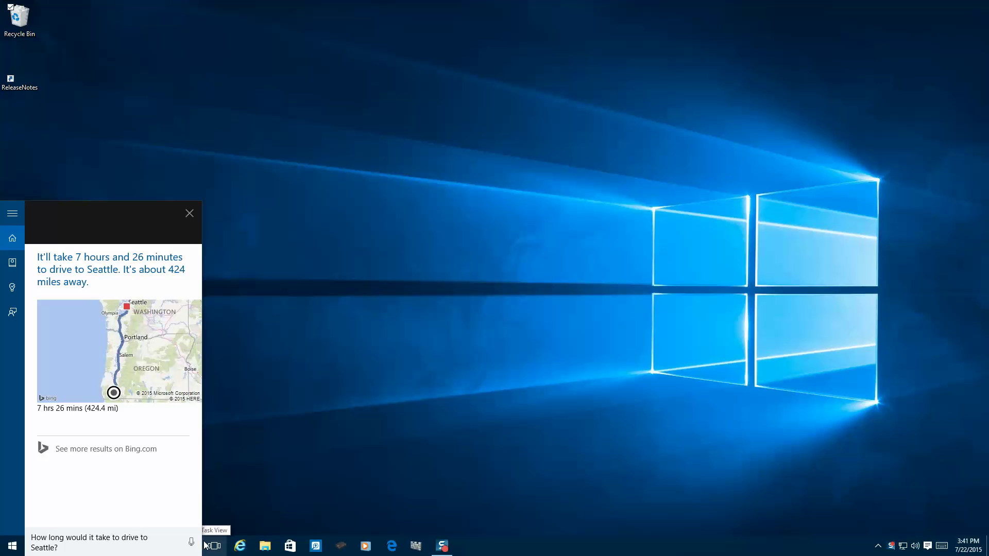
- Ask Cortana by voice "How old is Oprah?" and close its results pane
{"action": "left_click", "coordinate": [193, 544]}
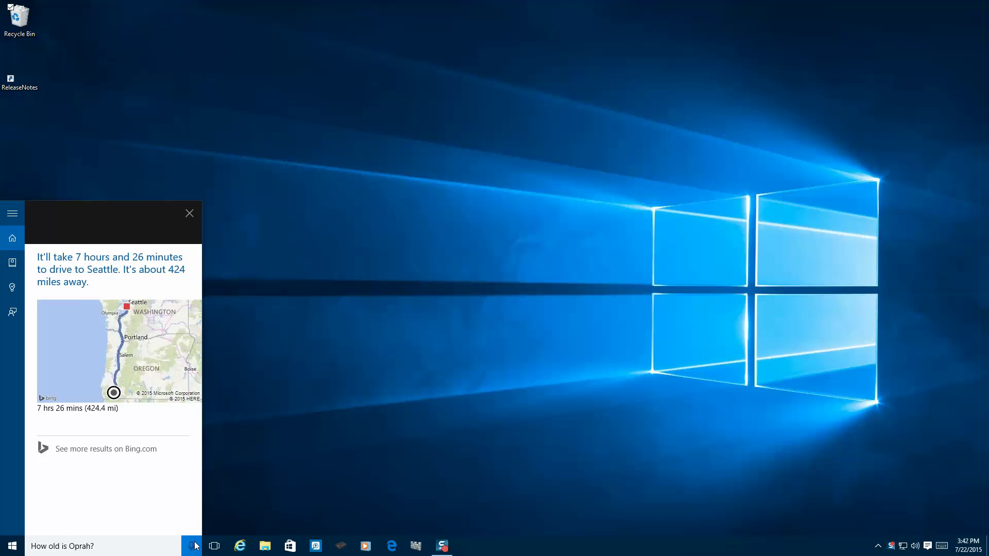
{"action": "left_click", "coordinate": [189, 219]}
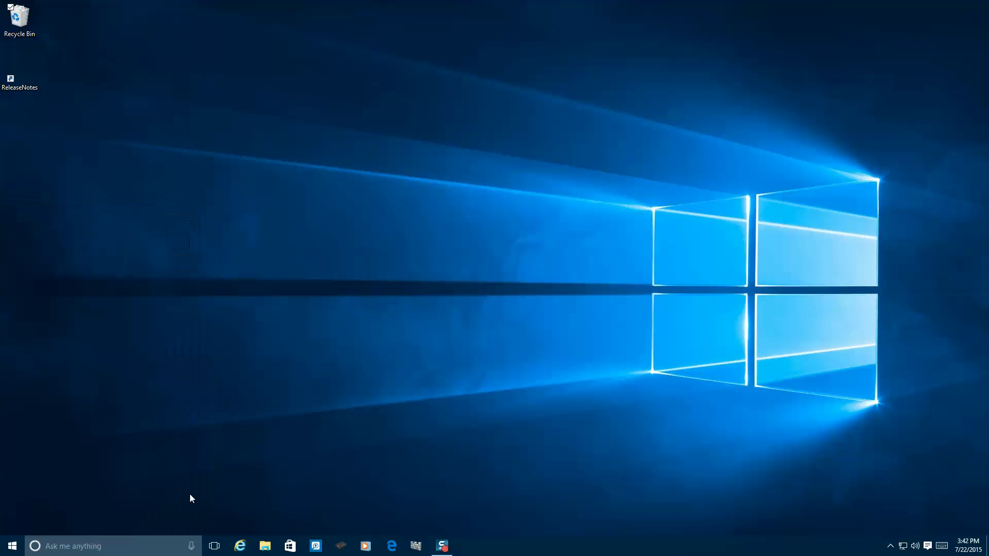
- Open Microsoft Edge, restore it to a smaller window, and toggle the Bing homepage's background audio
{"action": "left_click", "coordinate": [390, 548]}
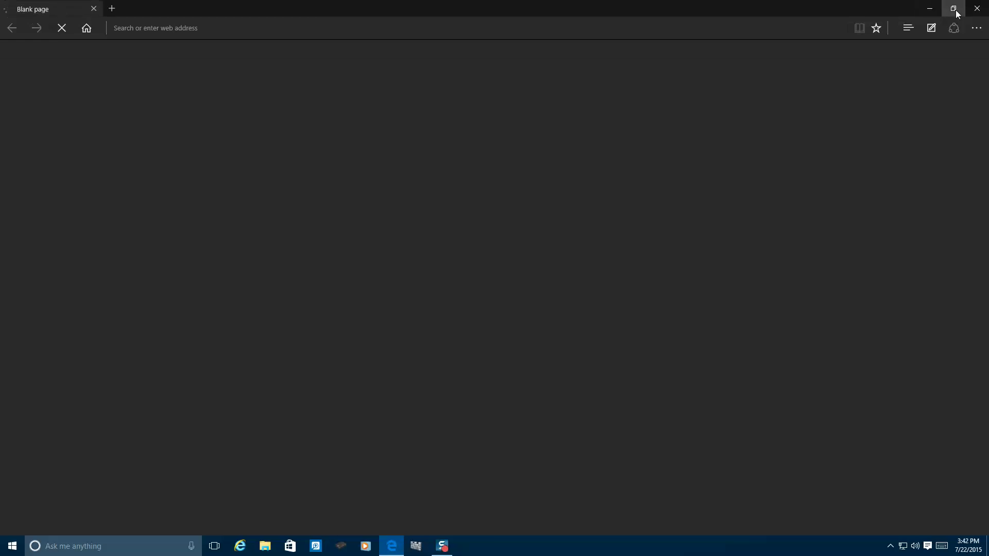
{"action": "left_click", "coordinate": [954, 9]}
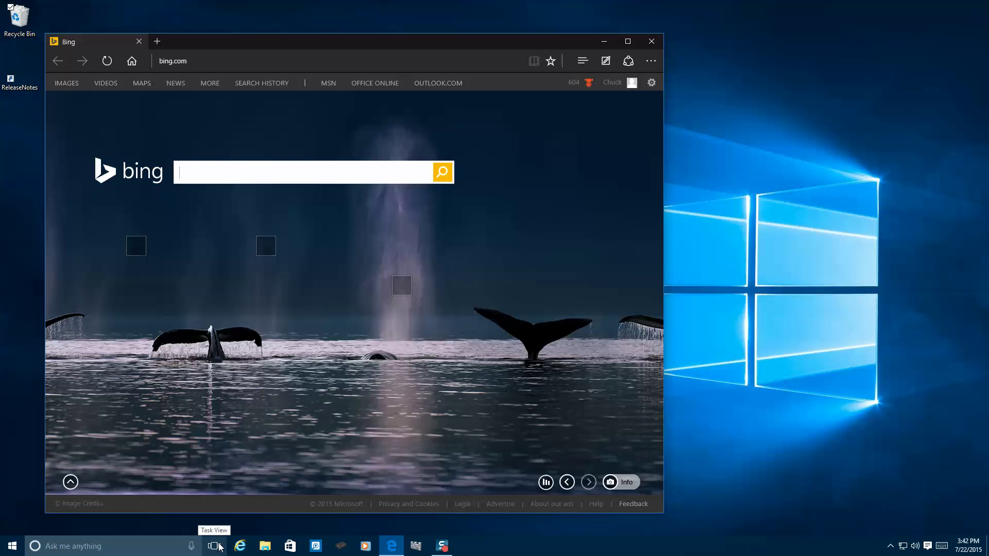
{"action": "left_click", "coordinate": [547, 484]}
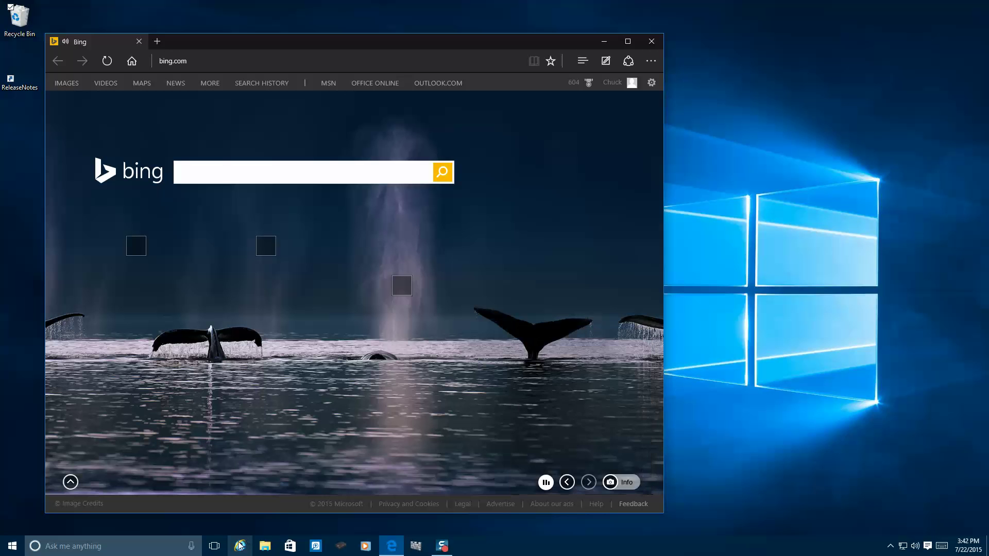
- Create a second virtual desktop in Task View and switch to Desktop 2
{"action": "left_click", "coordinate": [216, 546]}
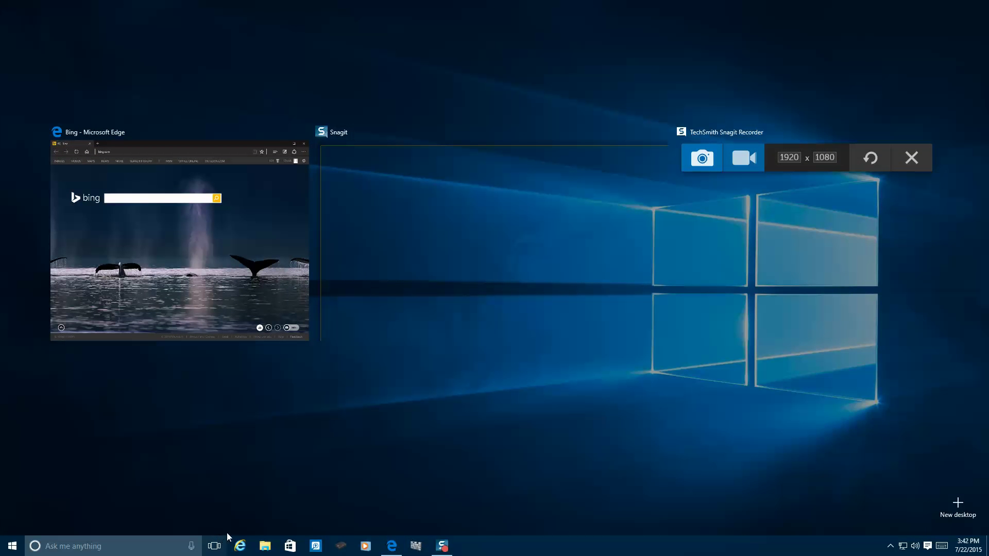
{"action": "left_click", "coordinate": [958, 504]}
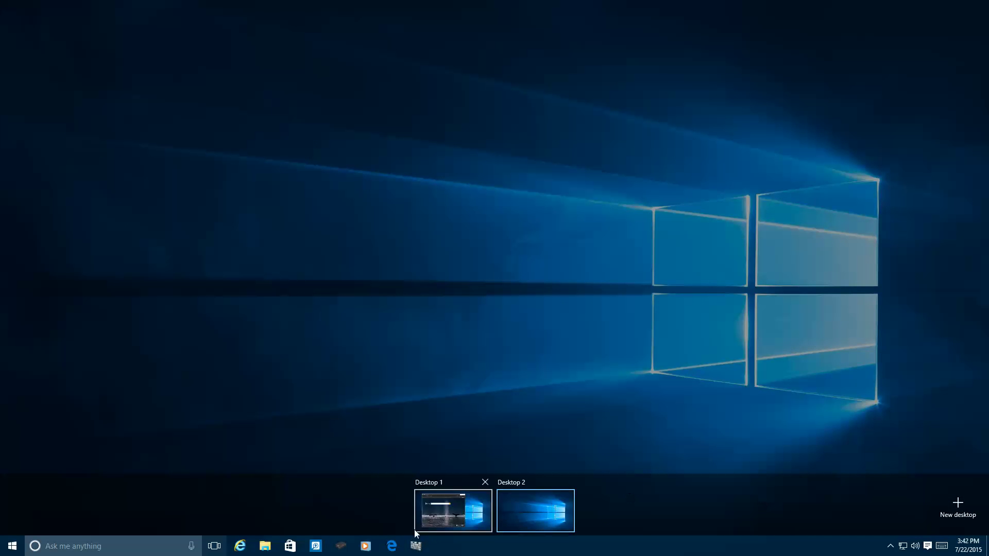
{"action": "left_click", "coordinate": [511, 516]}
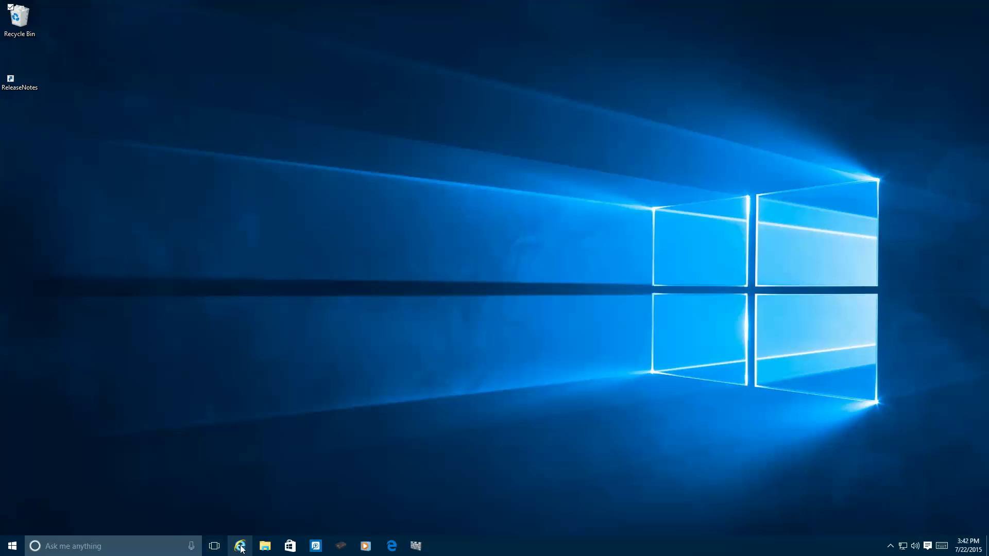
- Open the system properties of This PC from File Explorer and maximize the System window
{"action": "left_click", "coordinate": [265, 547]}
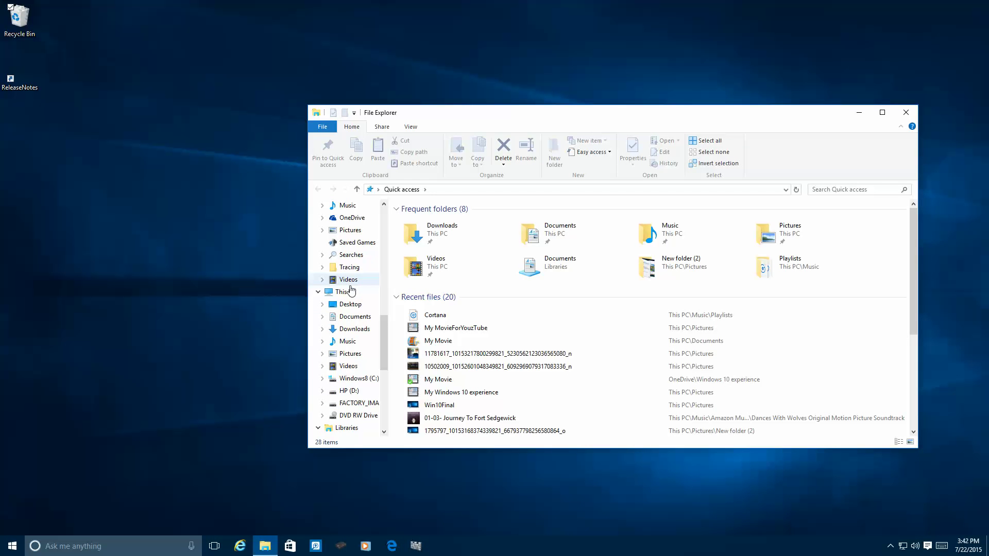
{"action": "left_click", "coordinate": [348, 293]}
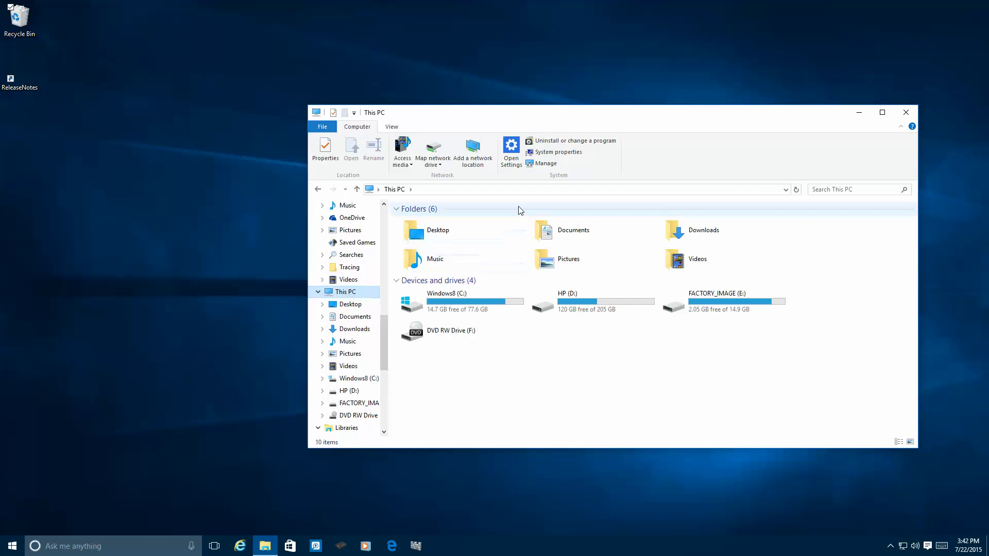
{"action": "left_click", "coordinate": [567, 153]}
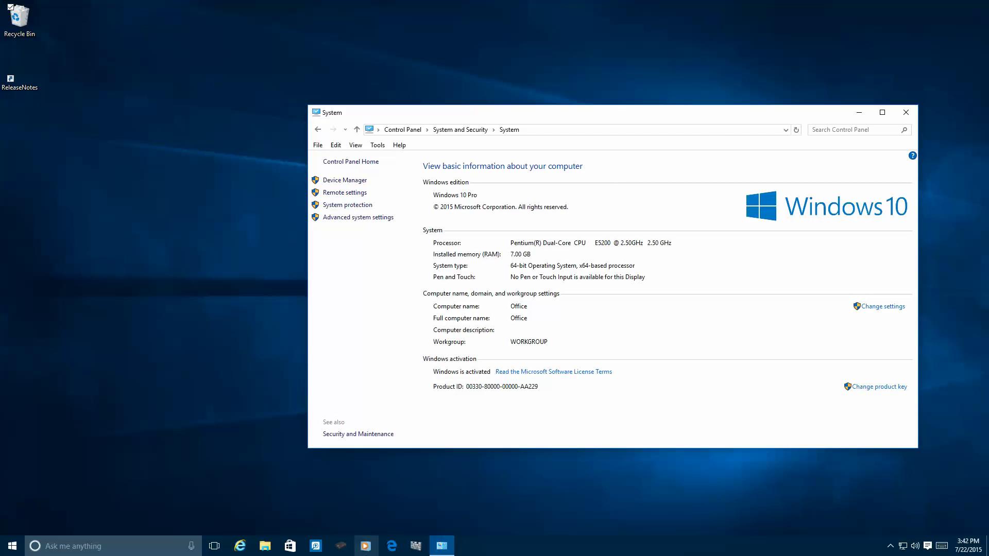
{"action": "left_click", "coordinate": [882, 114]}
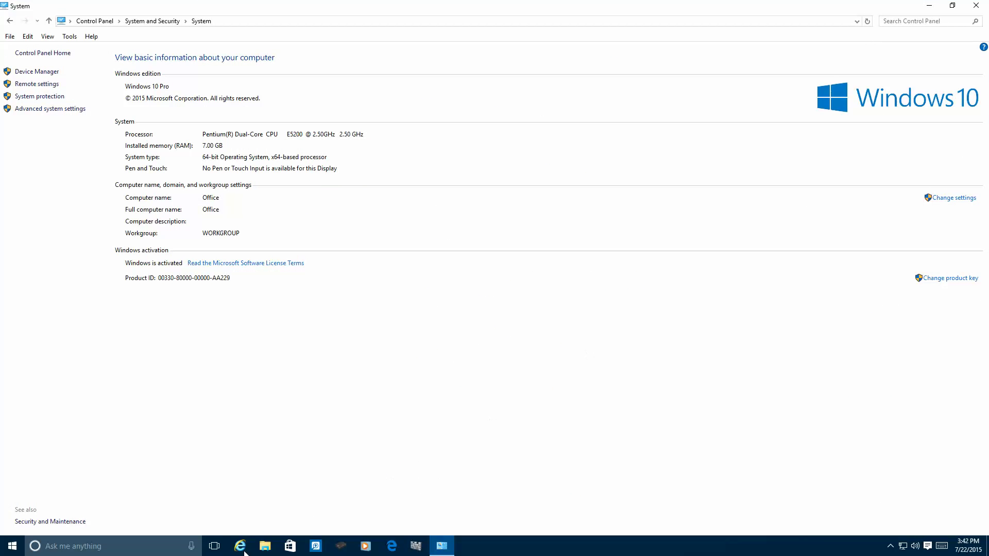
- Create a third virtual desktop in Task View and switch to Desktop 3
{"action": "left_click", "coordinate": [219, 547]}
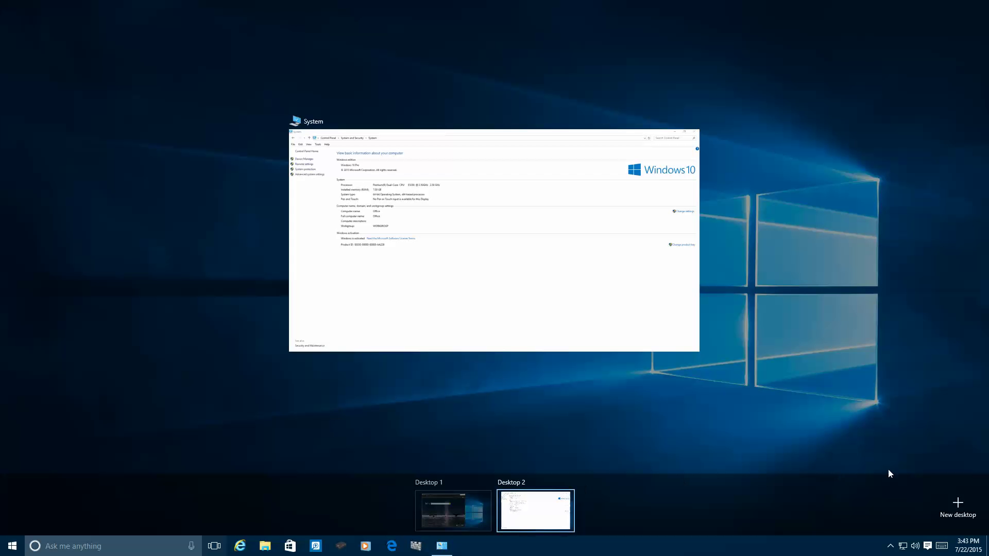
{"action": "left_click", "coordinate": [959, 504]}
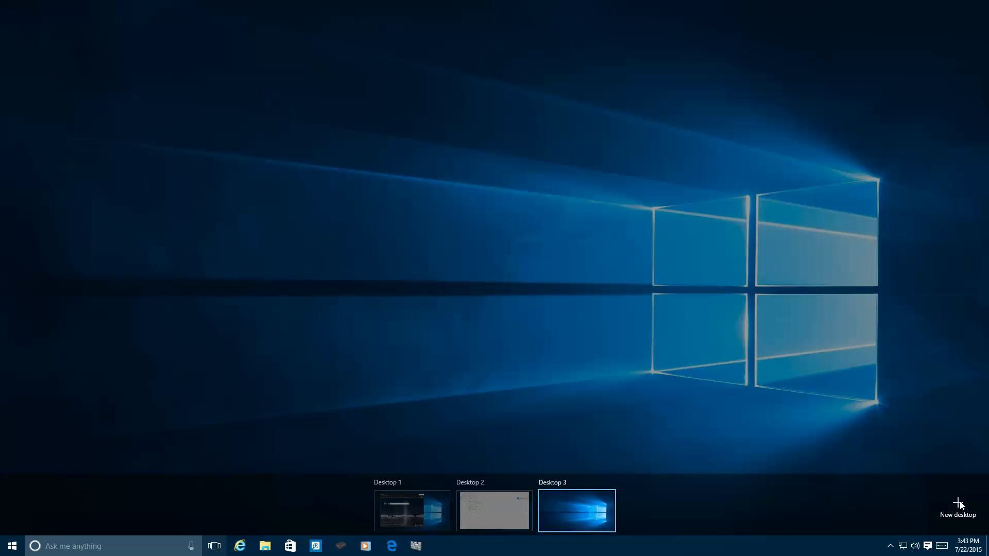
{"action": "left_click", "coordinate": [571, 519]}
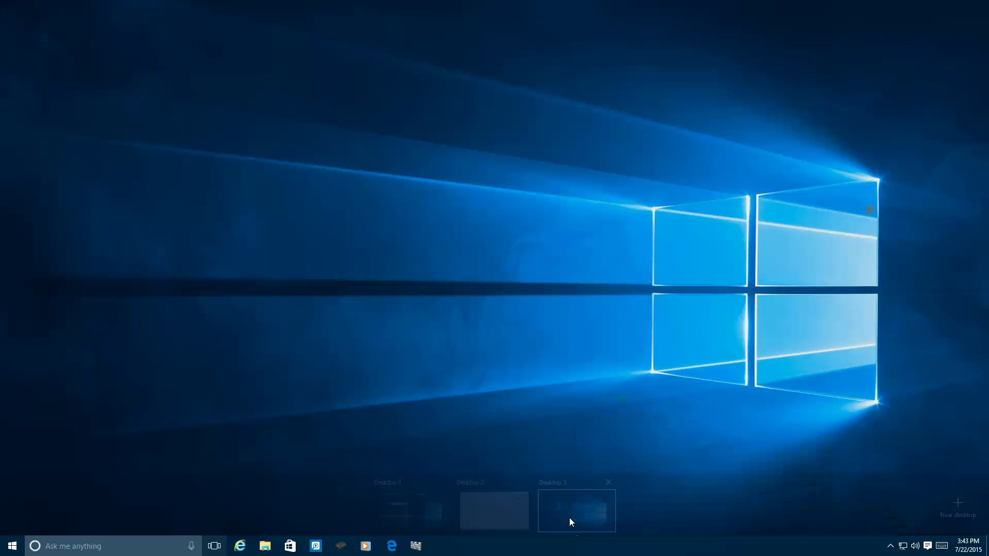
- Open the Crater Lake National Park favorite in a non-maximized Internet Explorer window and dismiss the newsletter sign-up form
{"action": "left_click", "coordinate": [239, 546]}
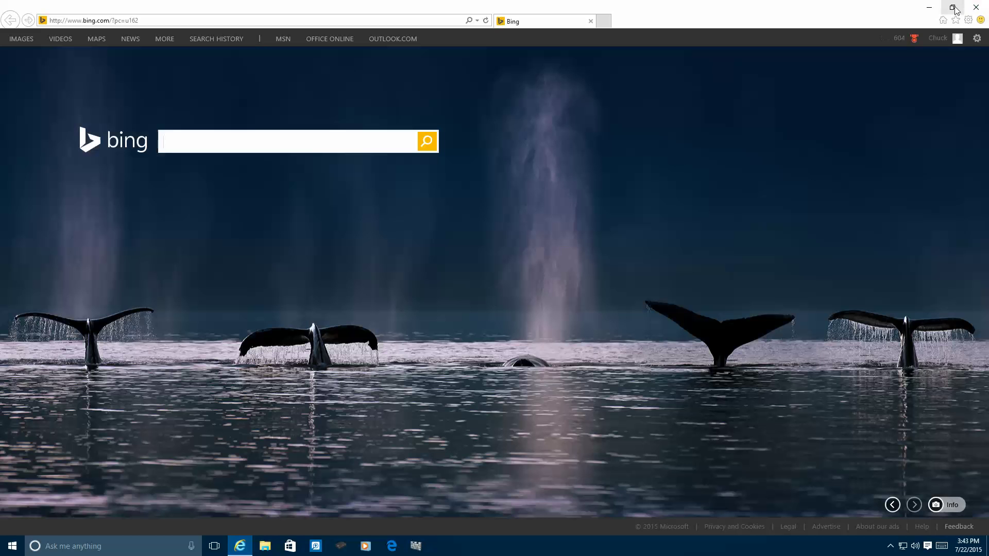
{"action": "left_click", "coordinate": [953, 7]}
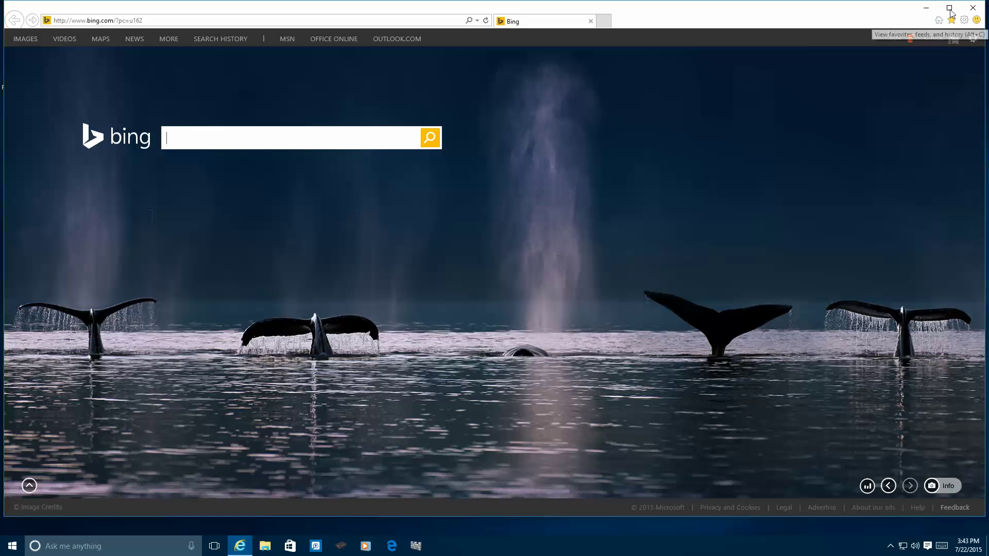
{"action": "left_click", "coordinate": [952, 20]}
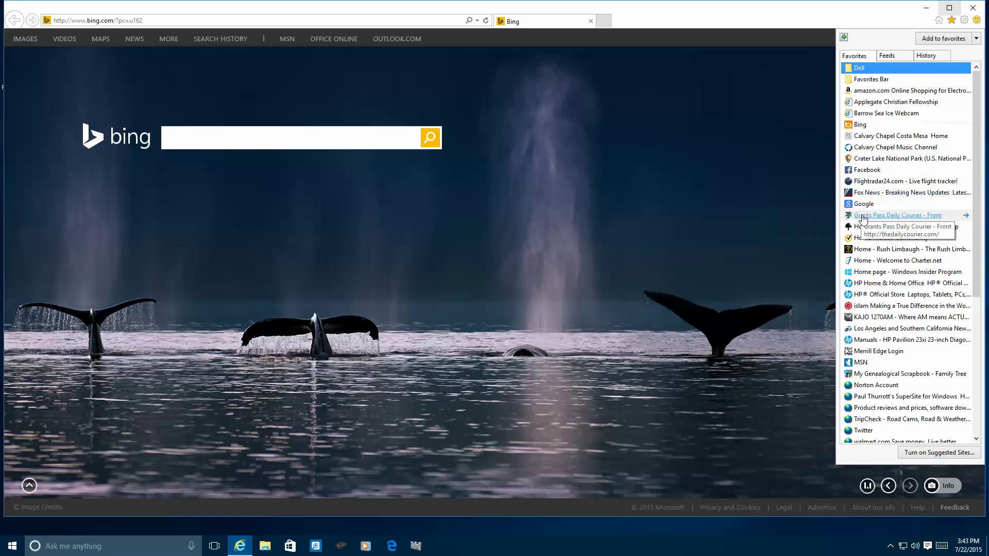
{"action": "left_click", "coordinate": [870, 161]}
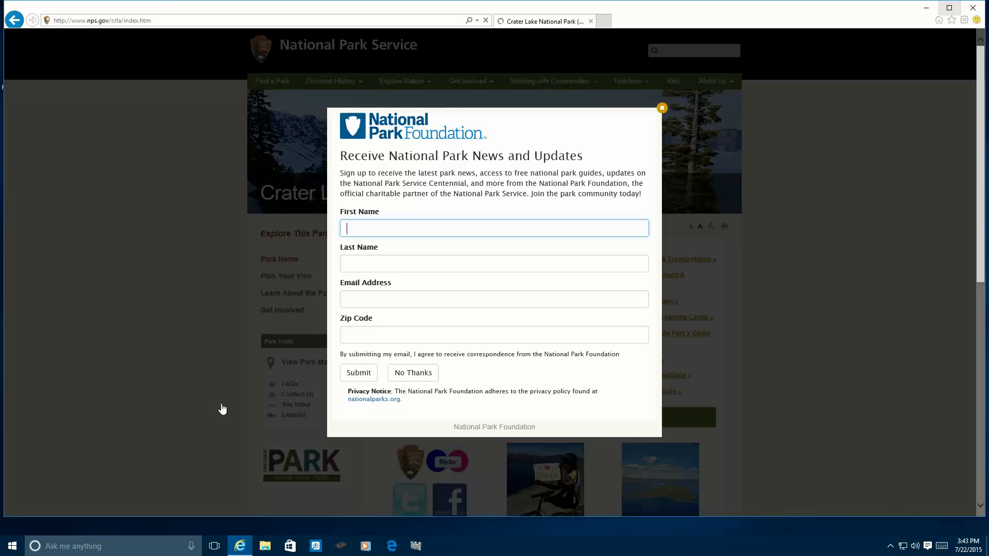
{"action": "left_click", "coordinate": [663, 108]}
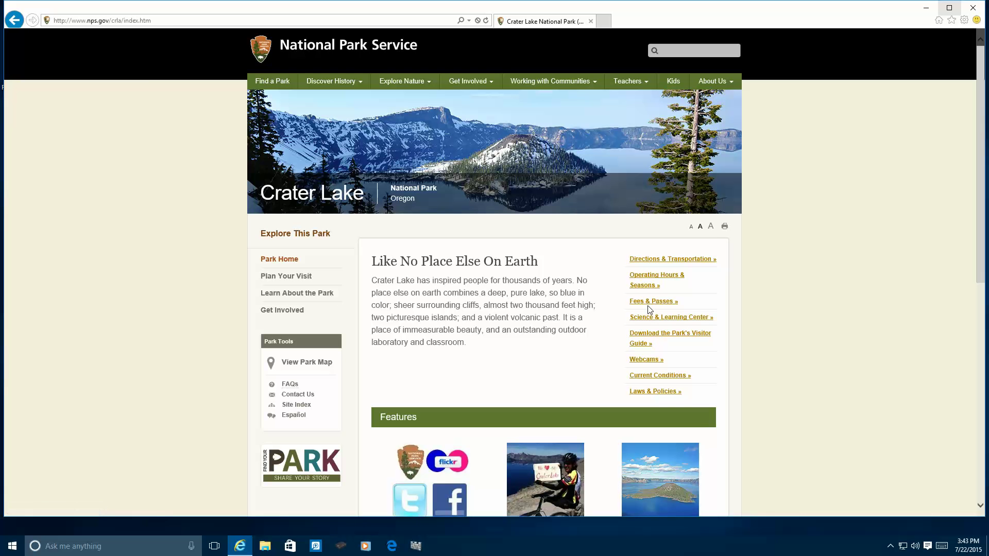
- Go to the park's Webcams page and open the Annie Springs Entrance webcam
{"action": "left_click", "coordinate": [646, 359]}
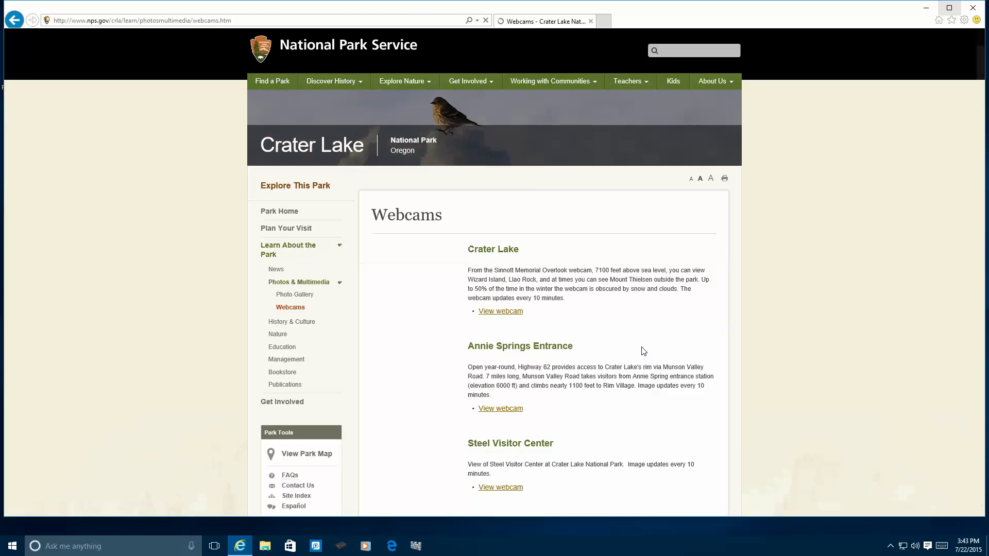
{"action": "scroll", "coordinate": [830, 252], "scroll_direction": "down", "scroll_amount": 1}
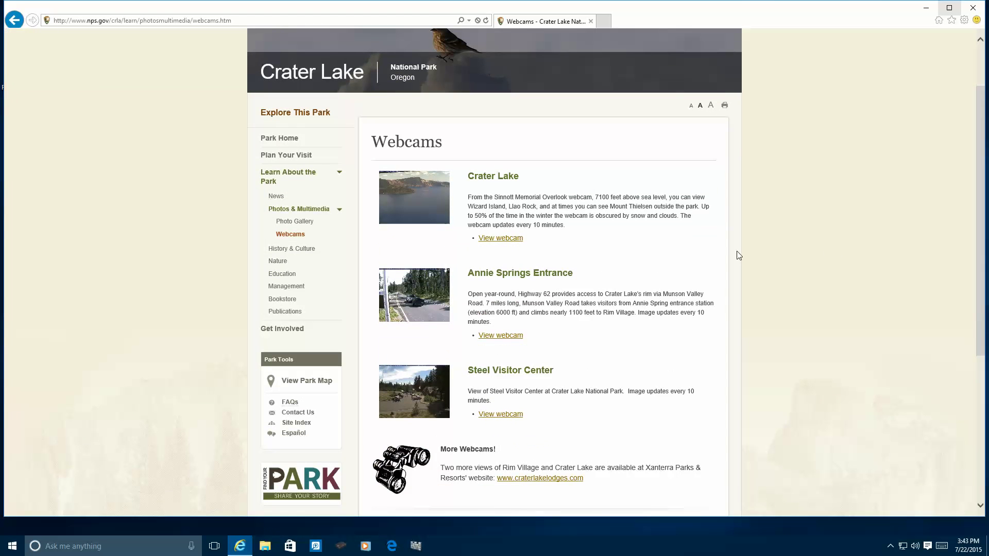
{"action": "left_click", "coordinate": [432, 314]}
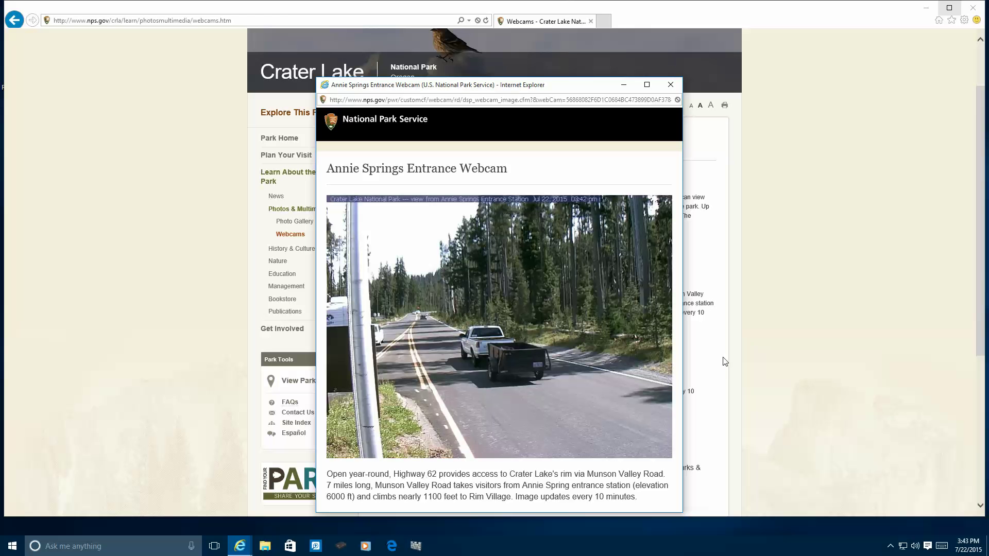
- Create a fourth virtual desktop in Task View and switch to Desktop 4
{"action": "left_click", "coordinate": [213, 547]}
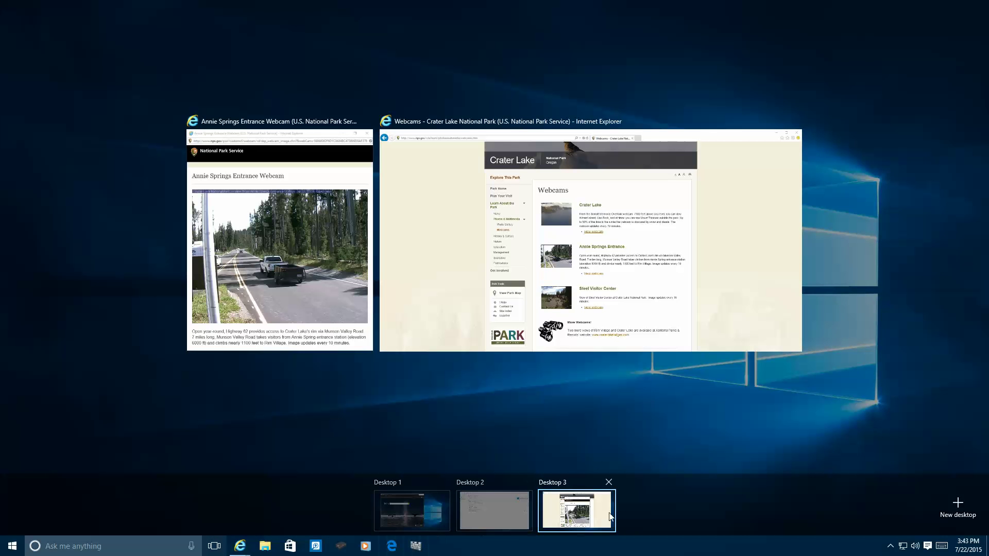
{"action": "left_click", "coordinate": [958, 504]}
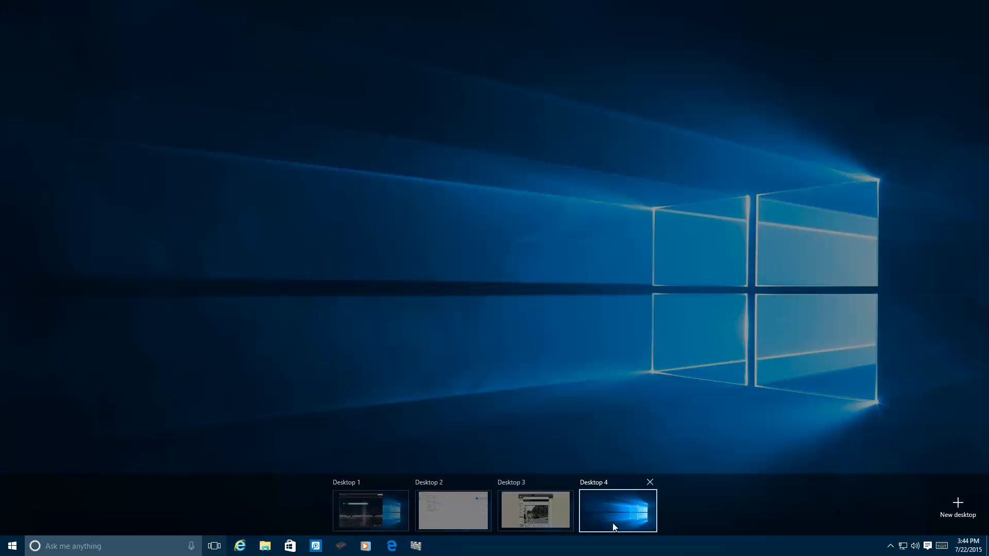
{"action": "left_click", "coordinate": [614, 526]}
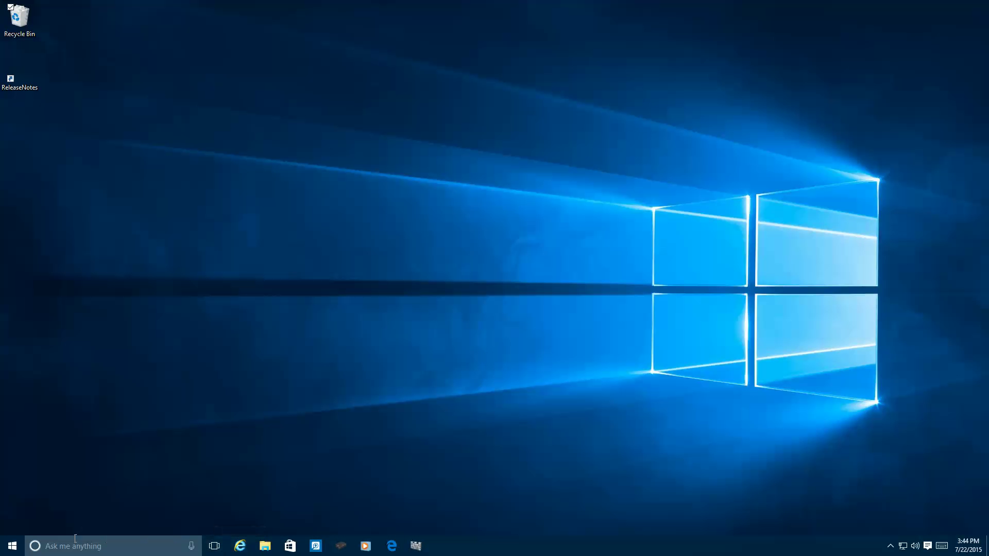
- Open Windows Settings and display the Windows Update page under Update & security
{"action": "left_click", "coordinate": [13, 549]}
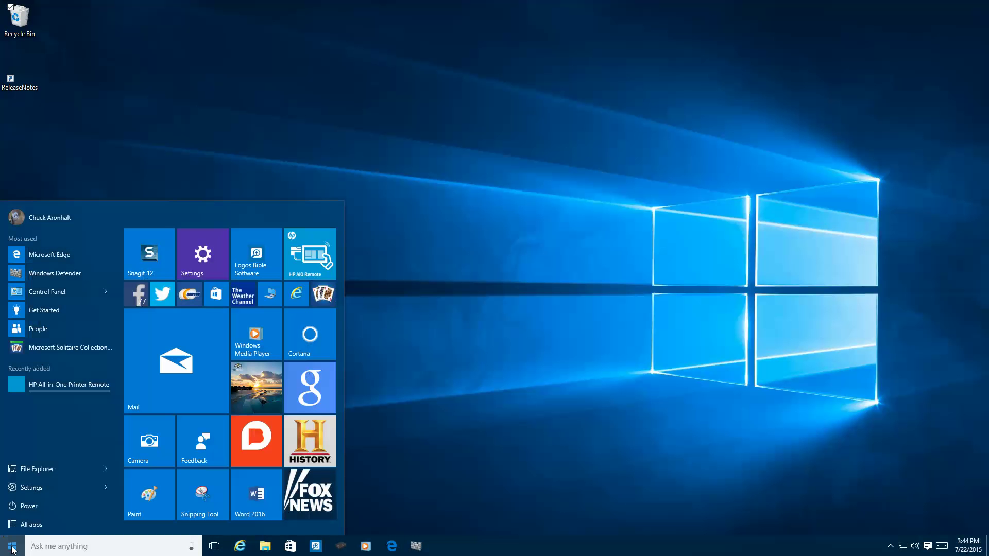
{"action": "left_click", "coordinate": [212, 264]}
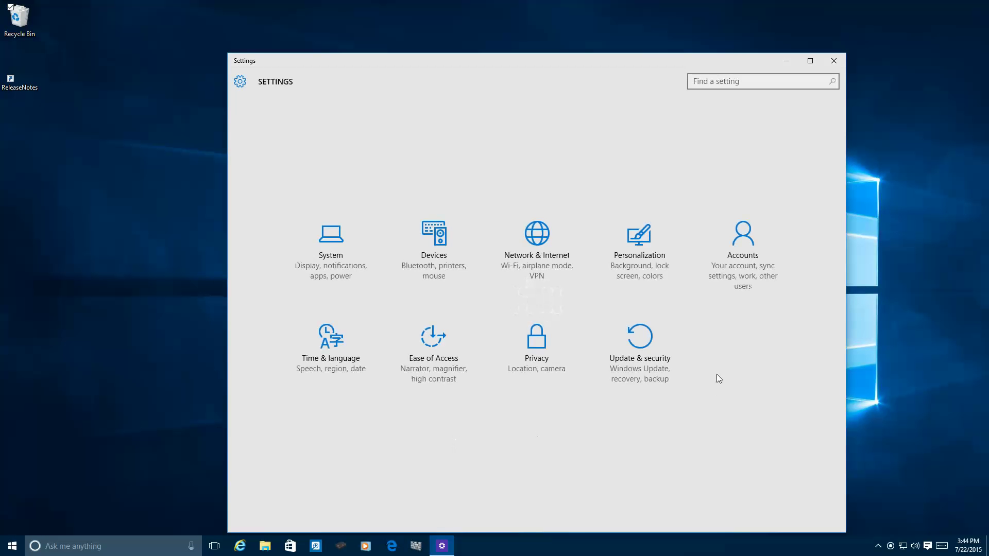
{"action": "left_click", "coordinate": [642, 344]}
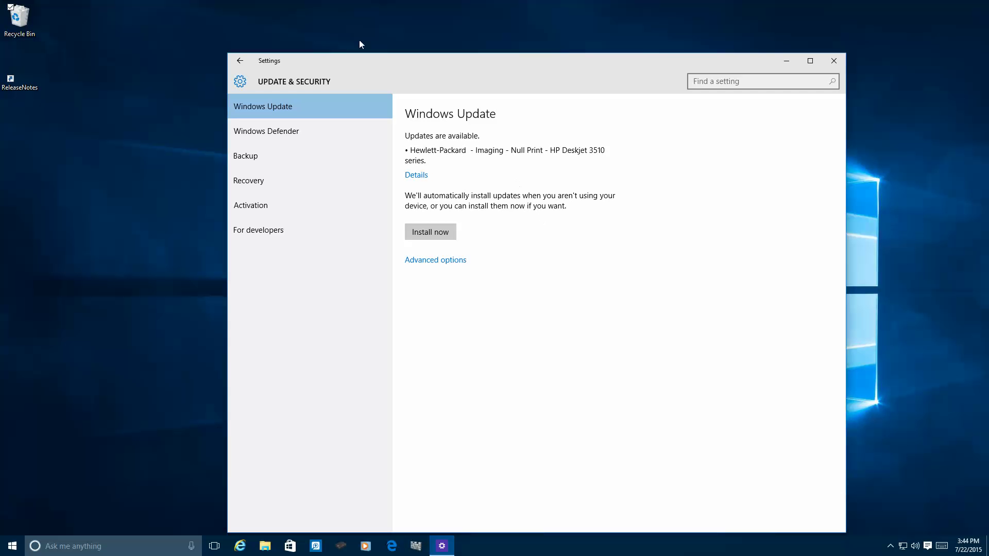
- Return to the Settings overview and open the Ethernet page under Network & Internet
{"action": "left_click", "coordinate": [240, 61]}
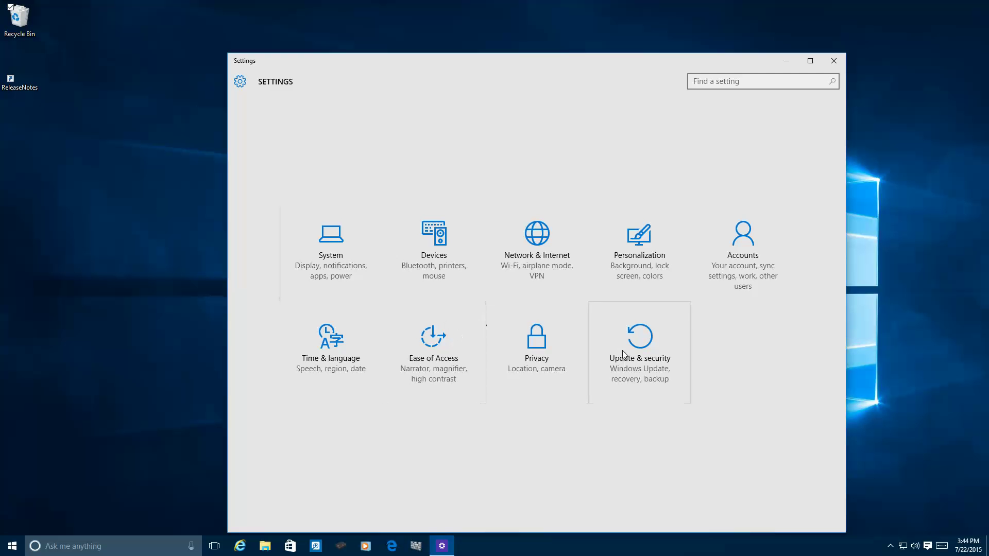
{"action": "left_click", "coordinate": [543, 260]}
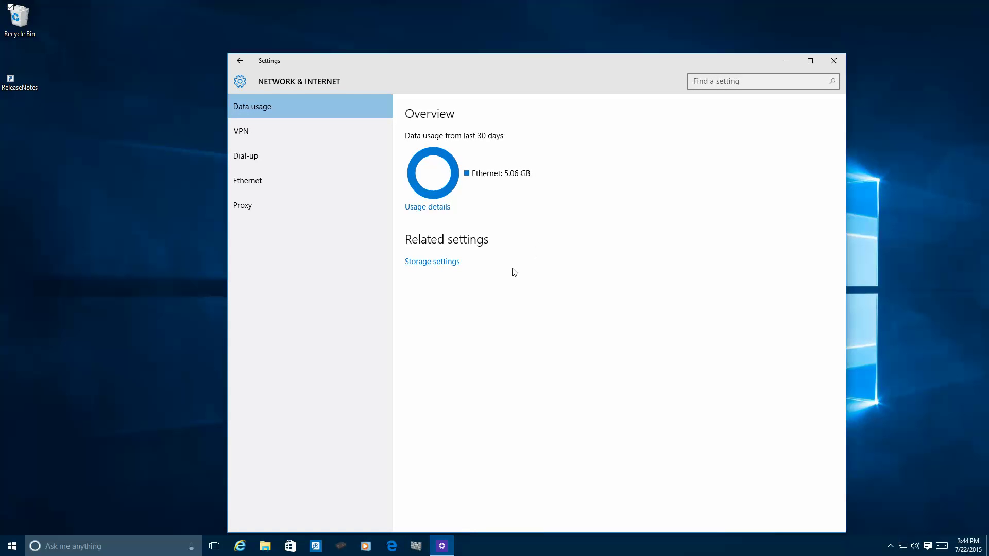
{"action": "left_click", "coordinate": [259, 179]}
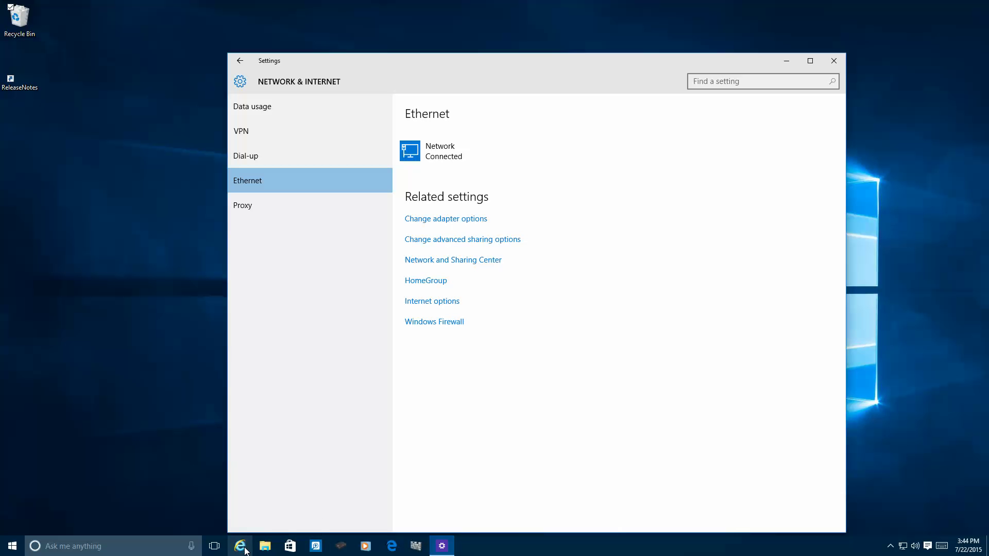
- Remove Desktop 3, which holds the Crater Lake webcam windows, and preview the windows on Desktop 2
{"action": "left_click", "coordinate": [214, 546]}
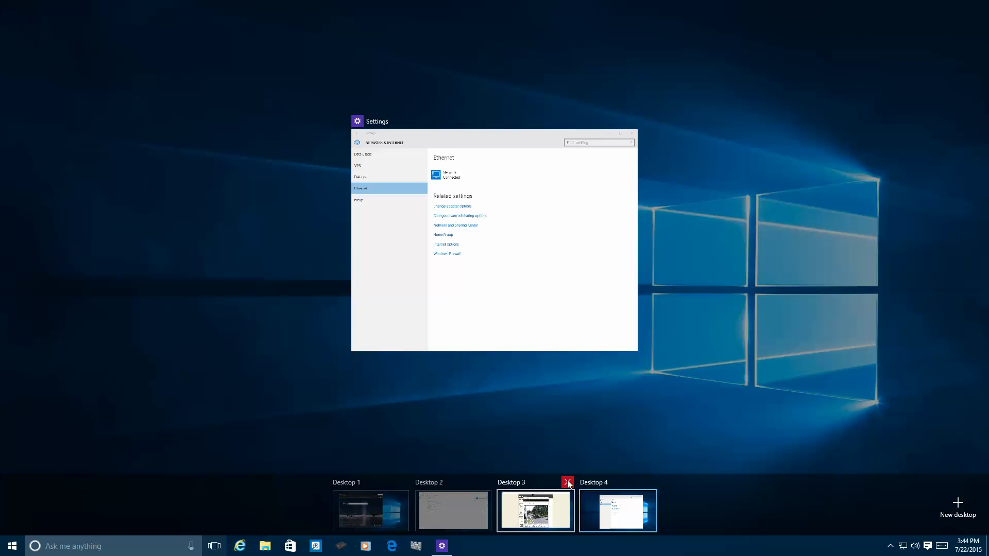
{"action": "mouse_move", "coordinate": [568, 484]}
{"action": "left_click", "coordinate": [567, 483]}
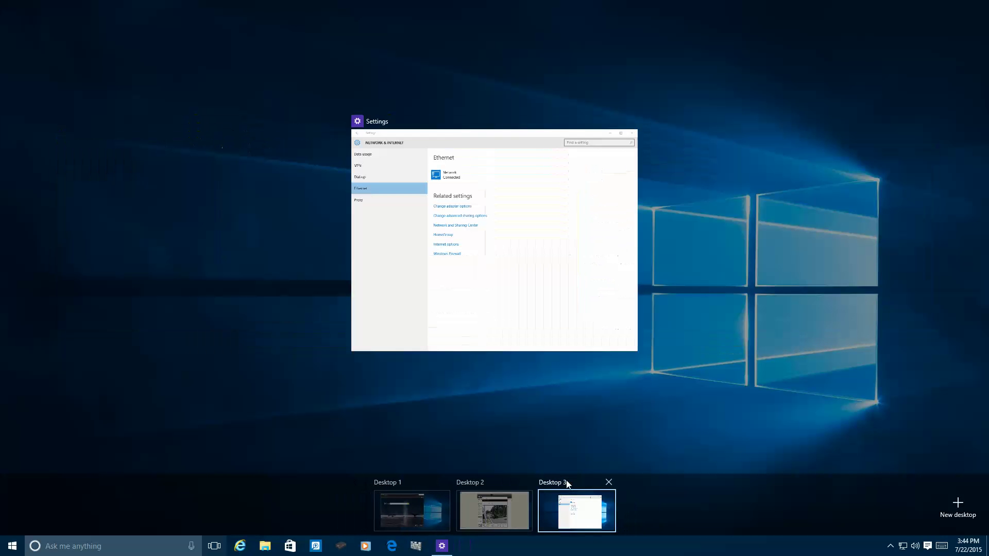
{"action": "mouse_move", "coordinate": [526, 482]}
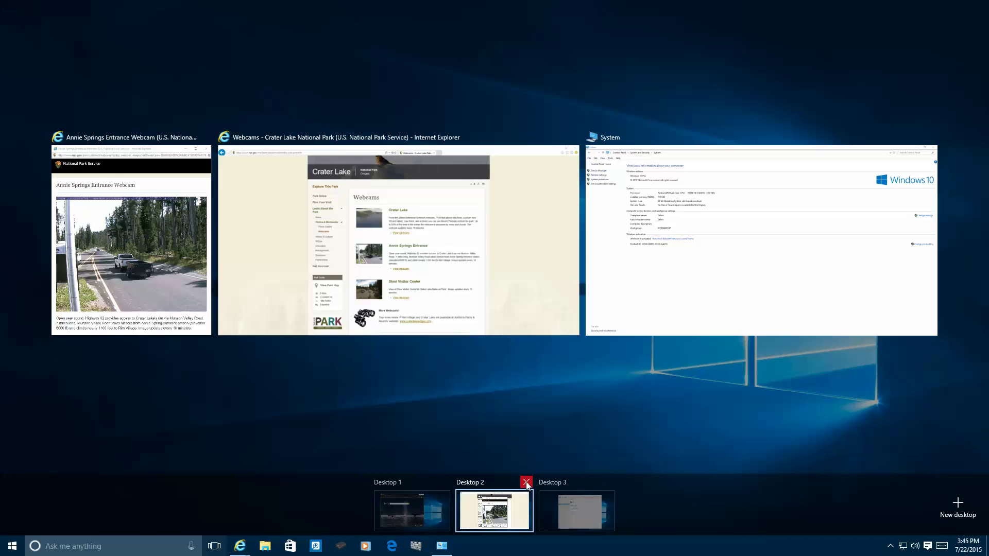
- Remove Desktop 2 with the webcam and System windows, and the remaining desktop with the Settings window, leaving a single desktop
{"action": "left_click", "coordinate": [526, 482]}
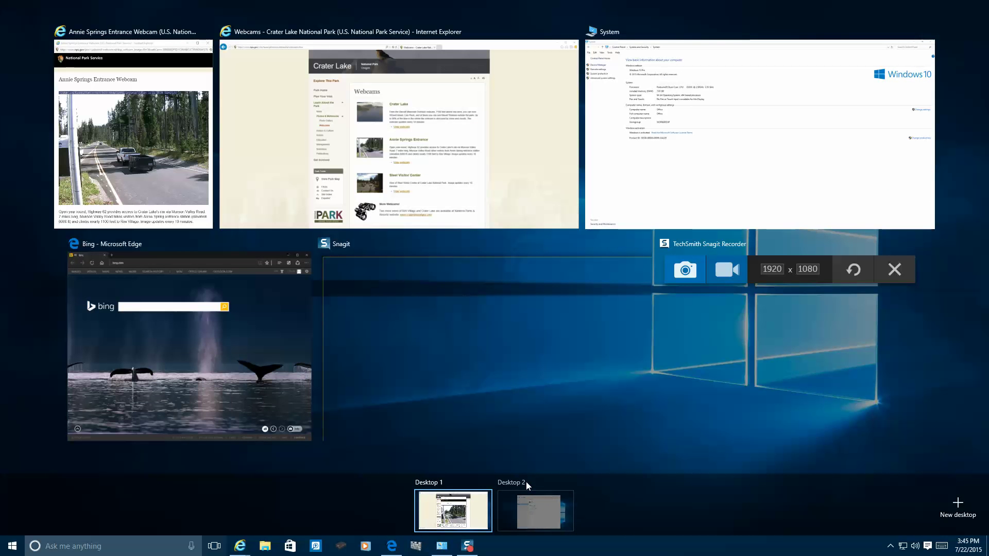
{"action": "mouse_move", "coordinate": [526, 481]}
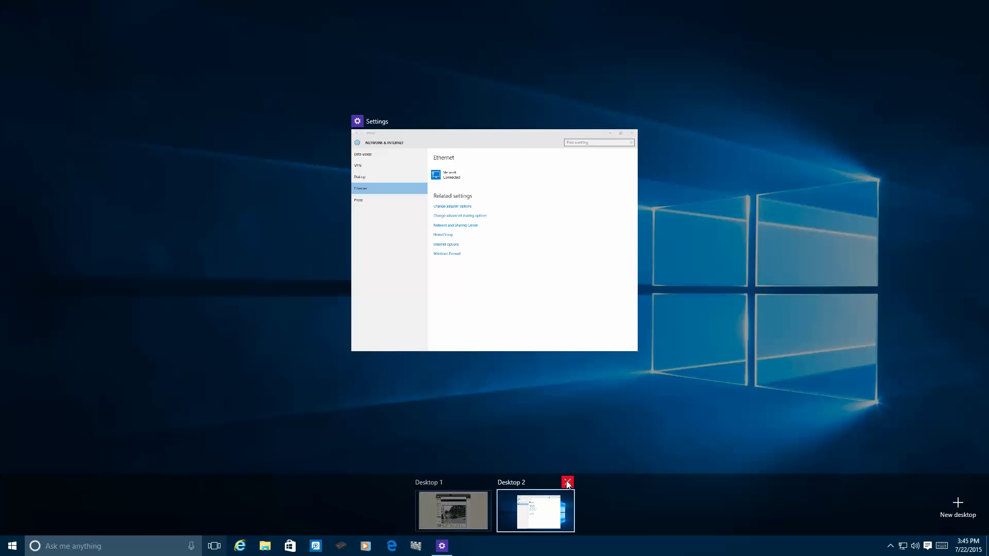
{"action": "left_click", "coordinate": [567, 483]}
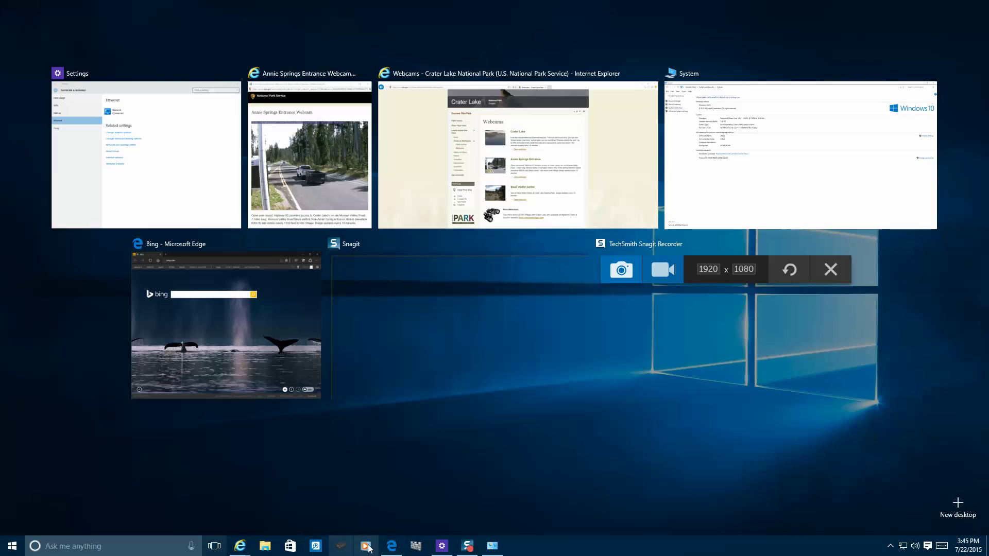
- Switch to Microsoft Edge and start a Web Note on the Bing page
{"action": "left_click", "coordinate": [392, 547]}
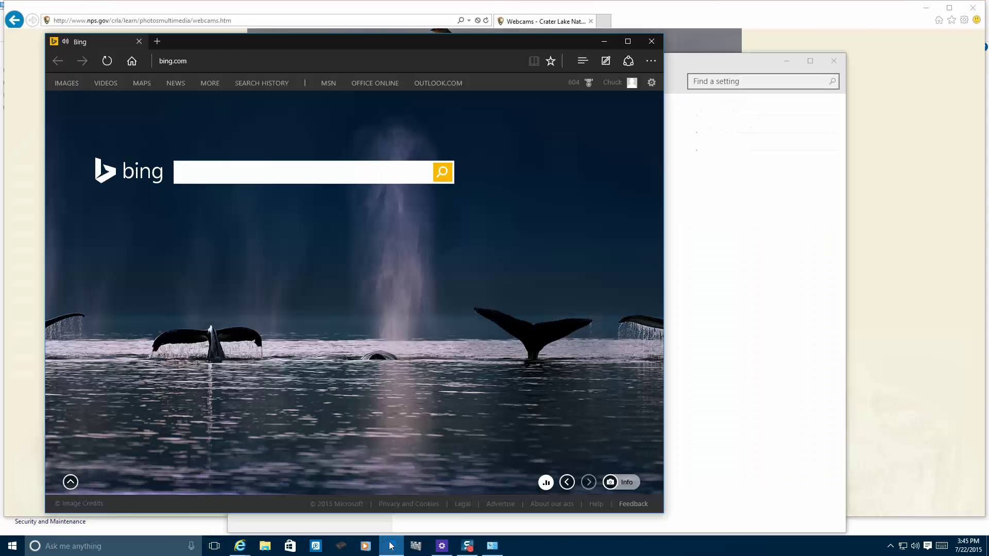
{"action": "left_click", "coordinate": [605, 60]}
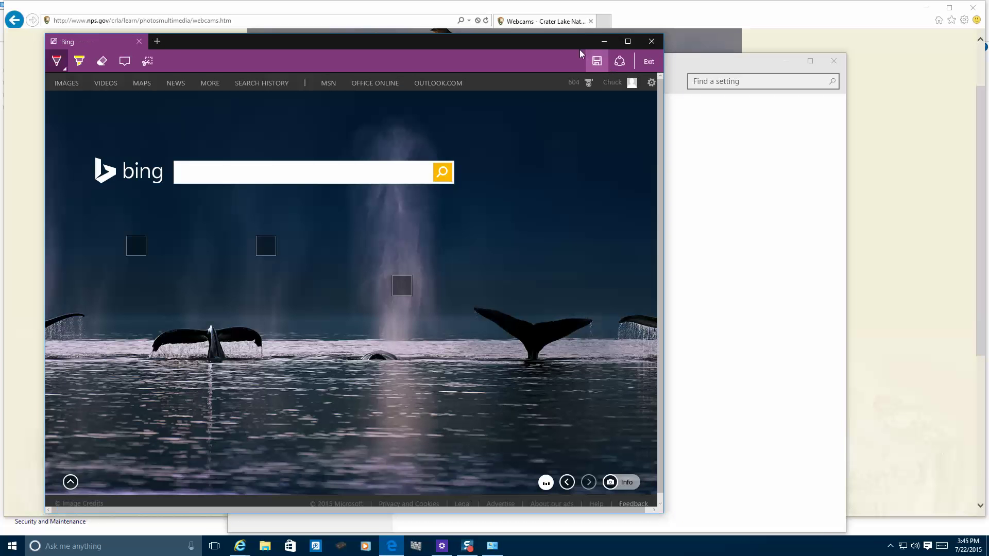
- Set the highlighter color to orange and circle the second whale tail from the left in the Bing image
{"action": "left_click", "coordinate": [76, 66]}
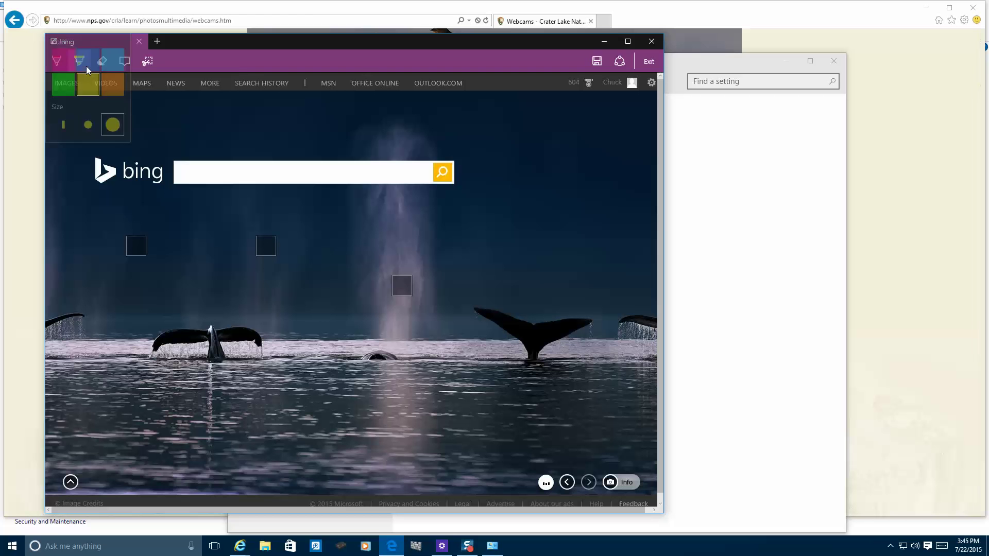
{"action": "left_click", "coordinate": [86, 66]}
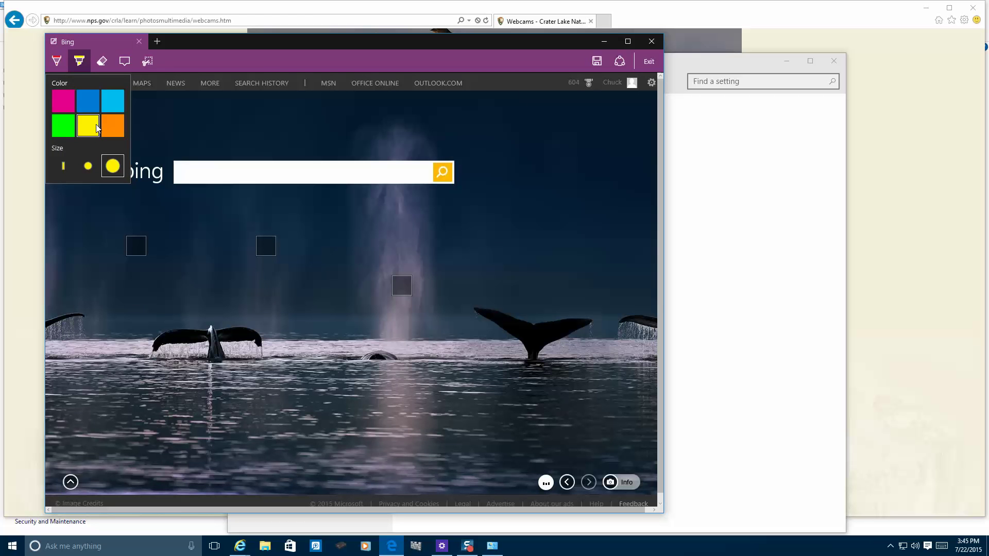
{"action": "left_click", "coordinate": [113, 127]}
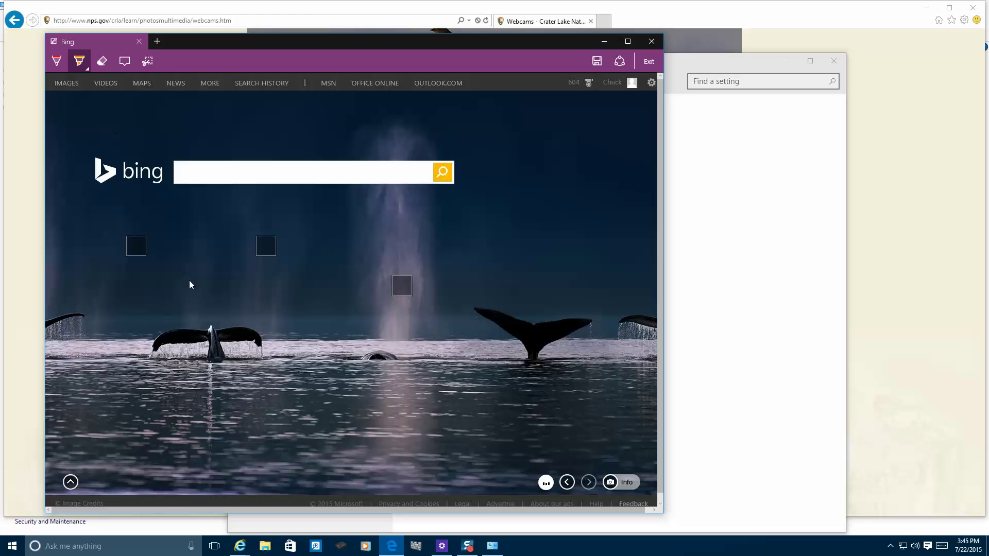
{"action": "mouse_move", "coordinate": [240, 316]}
{"action": "left_mouse_down"}
{"action": "mouse_move", "coordinate": [291, 354]}
{"action": "mouse_move", "coordinate": [183, 422]}
{"action": "left_mouse_up"}
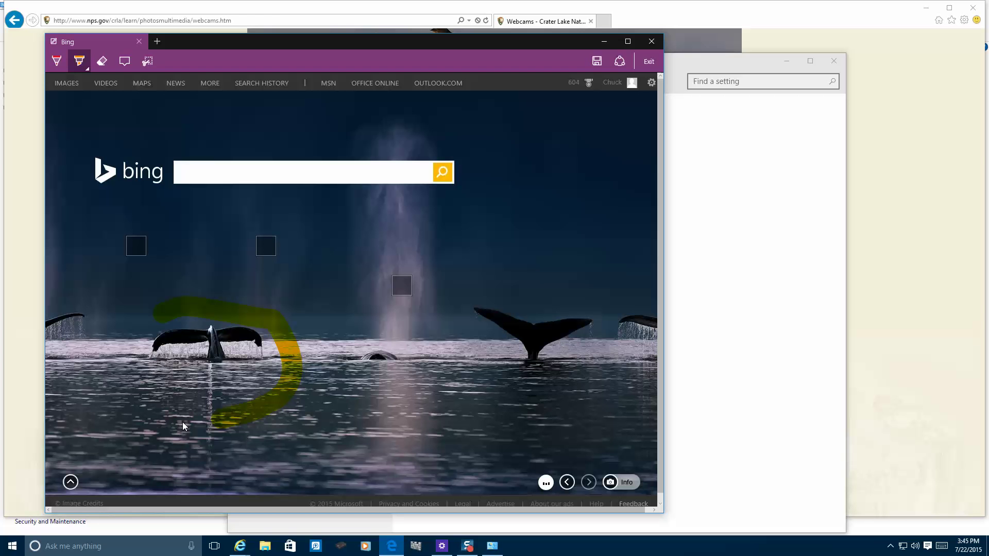
{"action": "left_click_drag", "start_coordinate": [156, 380], "coordinate": [153, 316]}
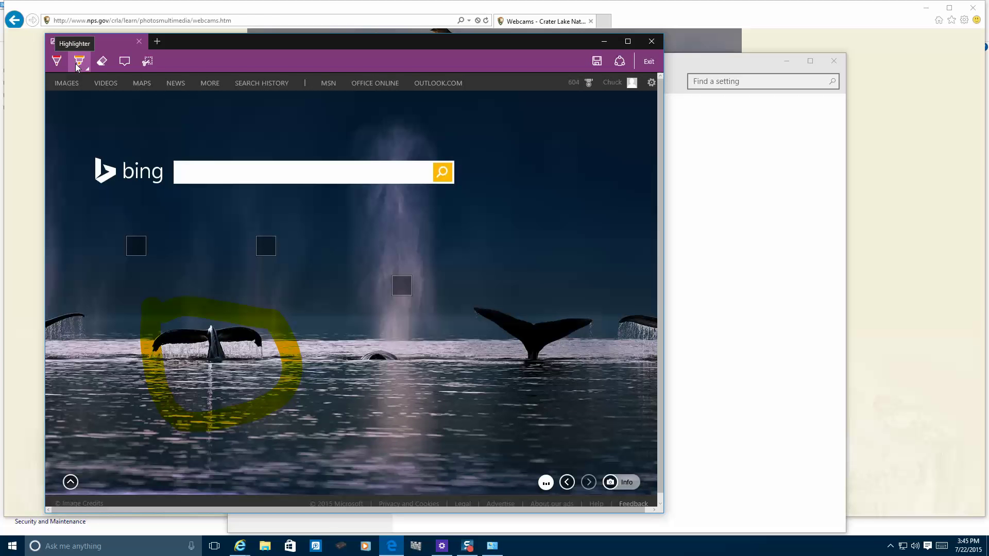
- Clear all ink from the web note with the eraser's options
{"action": "left_click", "coordinate": [103, 62]}
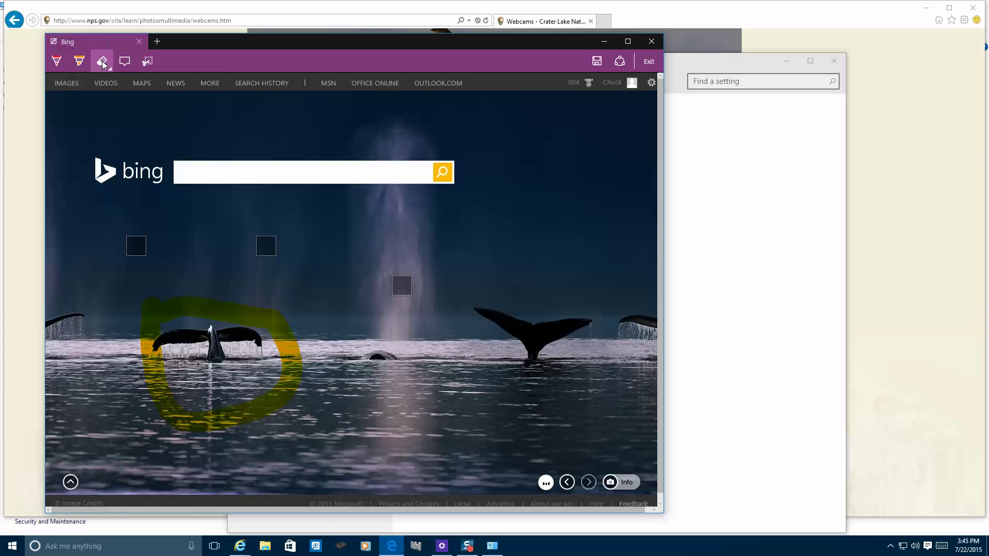
{"action": "left_click", "coordinate": [110, 69]}
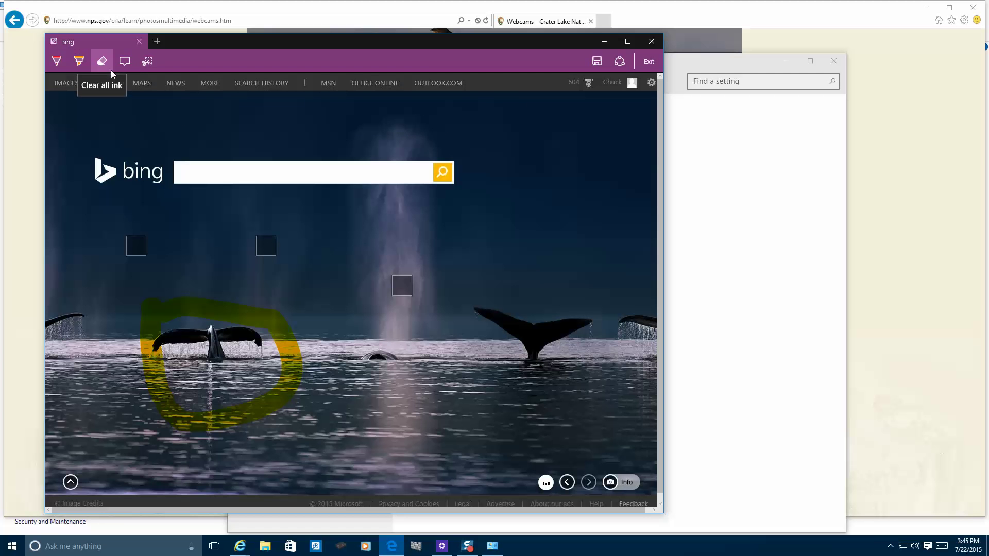
{"action": "left_click", "coordinate": [103, 86]}
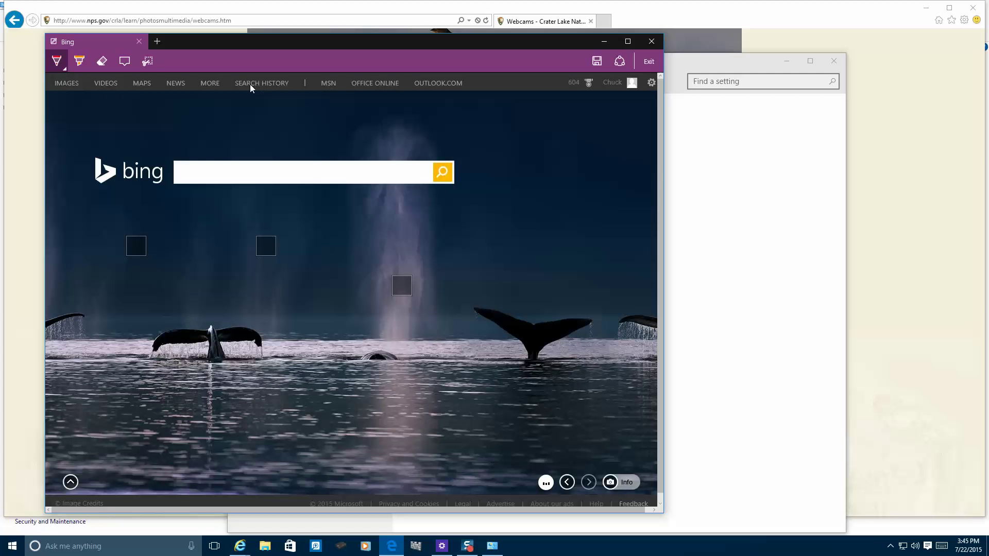
- Display the apps available for sharing the Bing web note and dismiss the list
{"action": "left_click", "coordinate": [620, 62]}
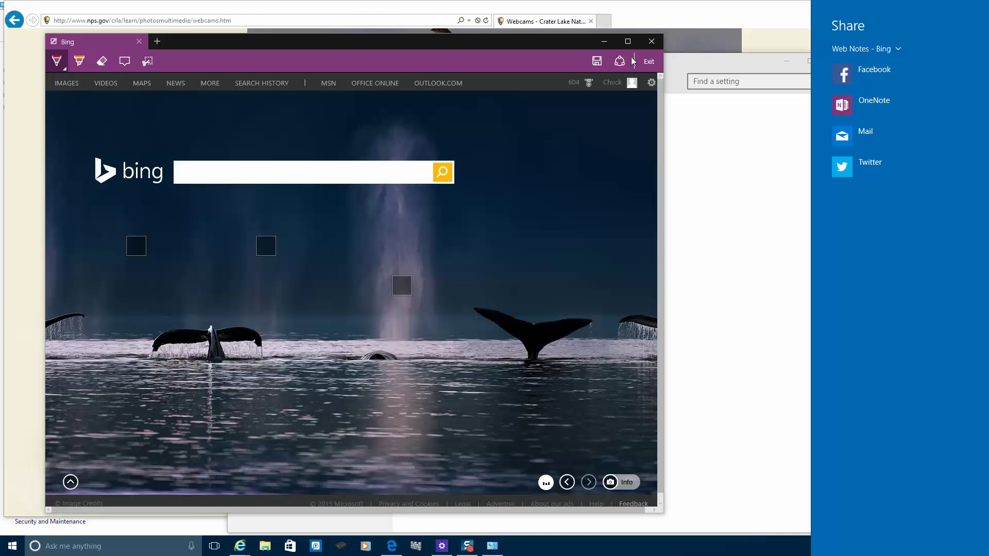
{"action": "left_click", "coordinate": [629, 45]}
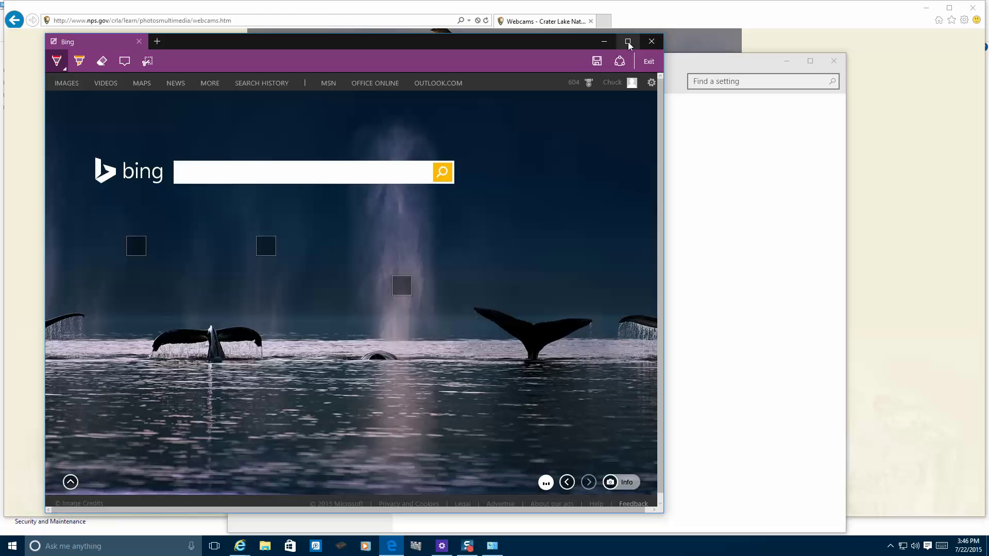
- Maximize the Edge window and exit the web note
{"action": "left_click", "coordinate": [629, 43]}
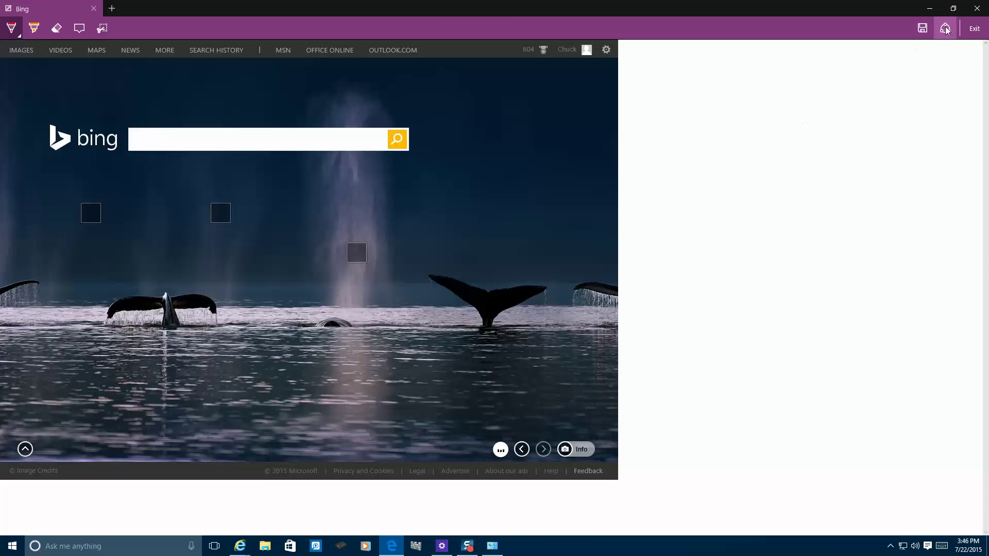
{"action": "left_click", "coordinate": [979, 30]}
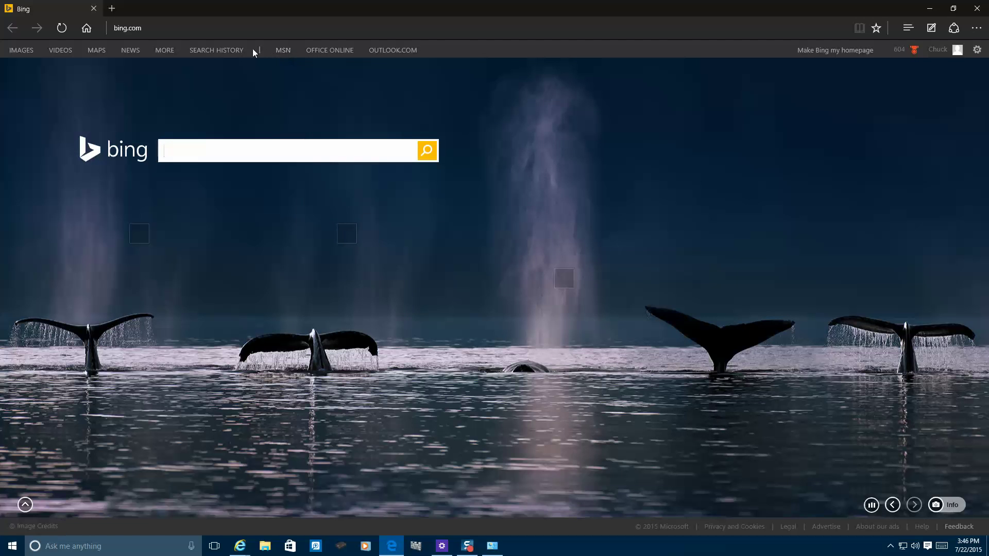
- Preview both open Internet Explorer windows, switch to the Crater Lake Webcams page and open the Crater Lake webcam from its thumbnail
{"action": "mouse_move", "coordinate": [173, 56]}
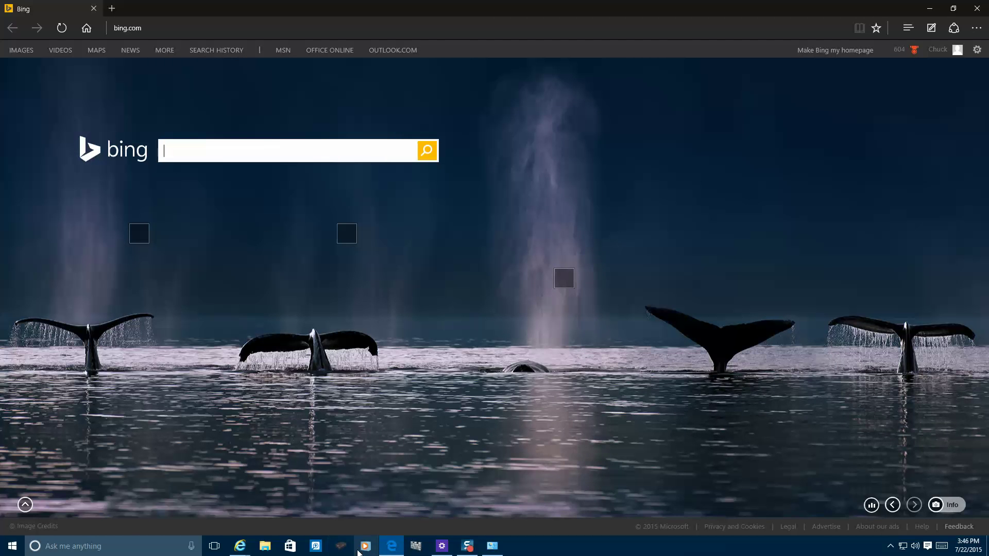
{"action": "mouse_move", "coordinate": [245, 553]}
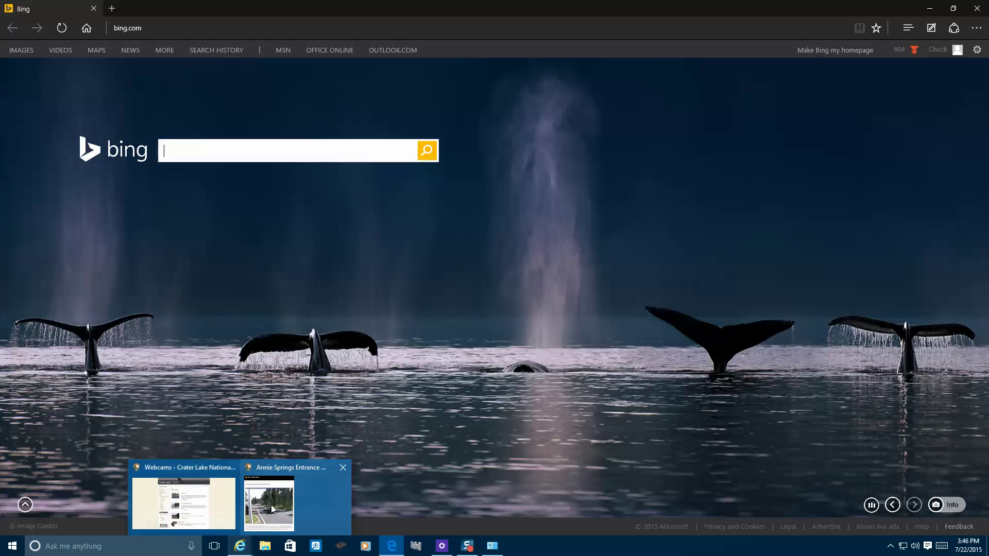
{"action": "mouse_move", "coordinate": [344, 473]}
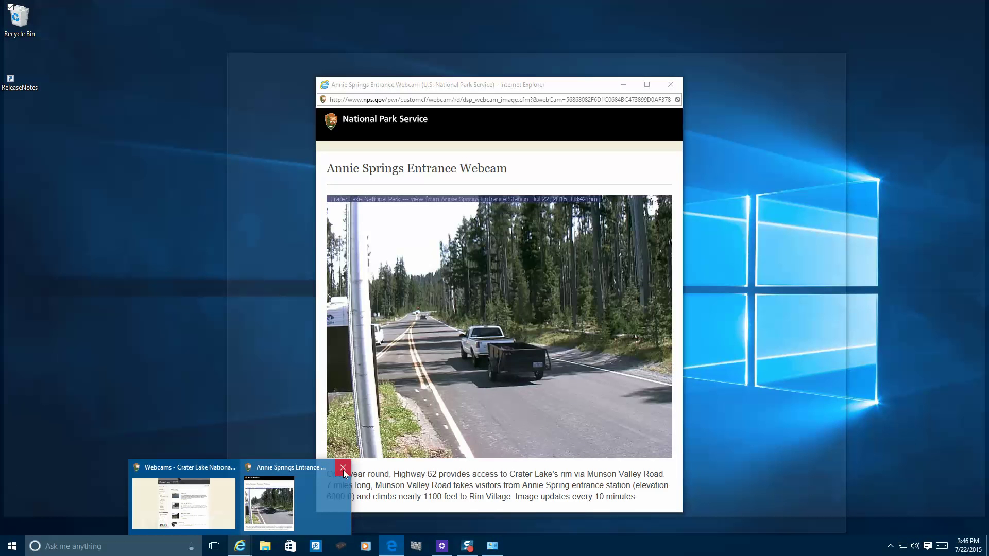
{"action": "mouse_move", "coordinate": [234, 471]}
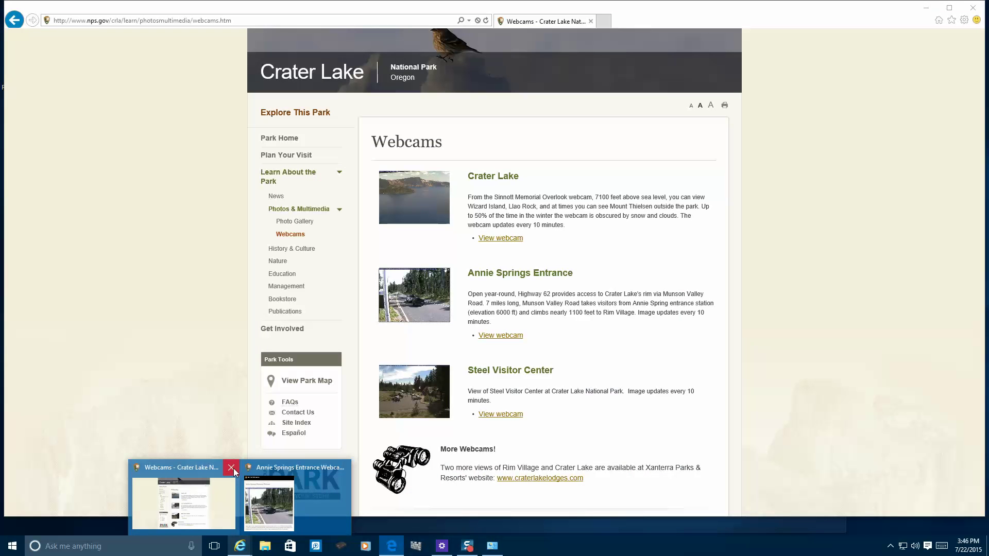
{"action": "left_click", "coordinate": [230, 482]}
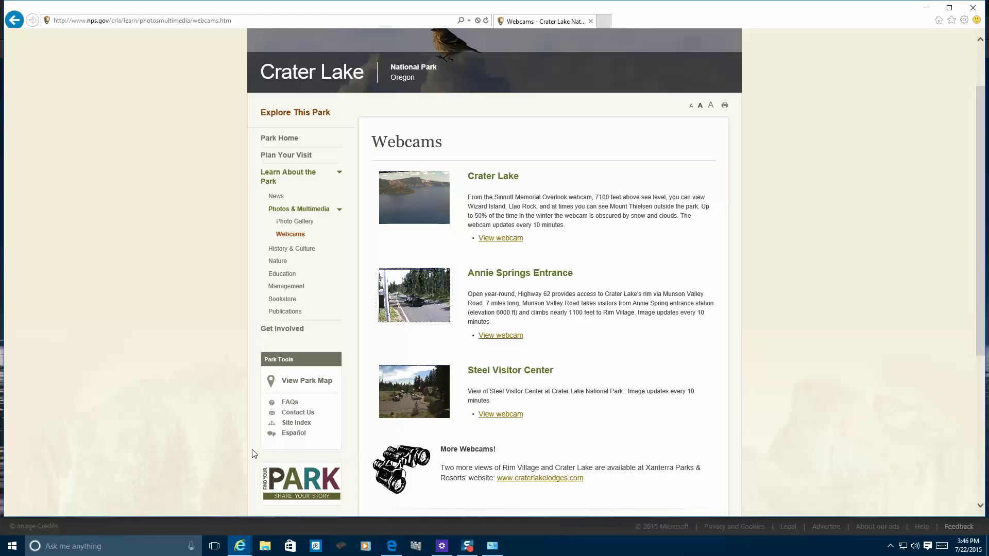
{"action": "left_click", "coordinate": [397, 200]}
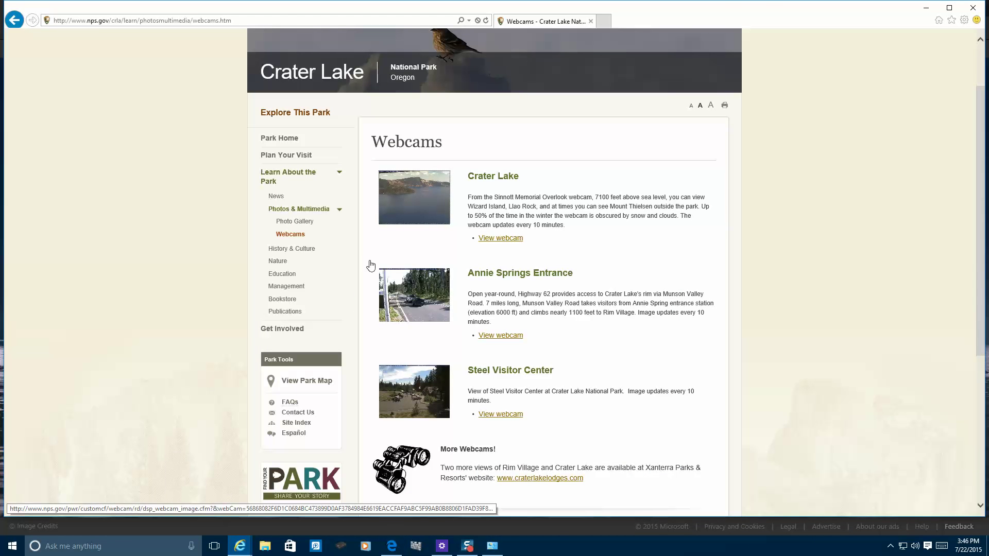